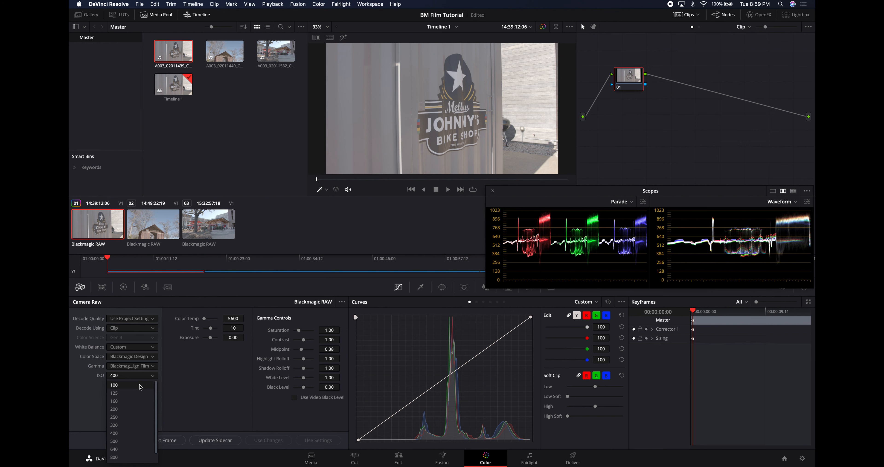
Step: Try ISO 100 on the first clip's Blackmagic RAW settings and restore it to 400
left_click(141, 384)
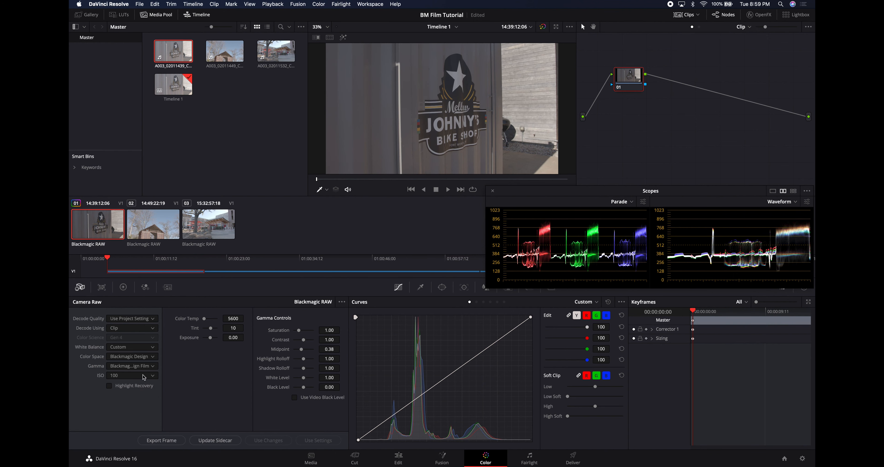
left_click(144, 376)
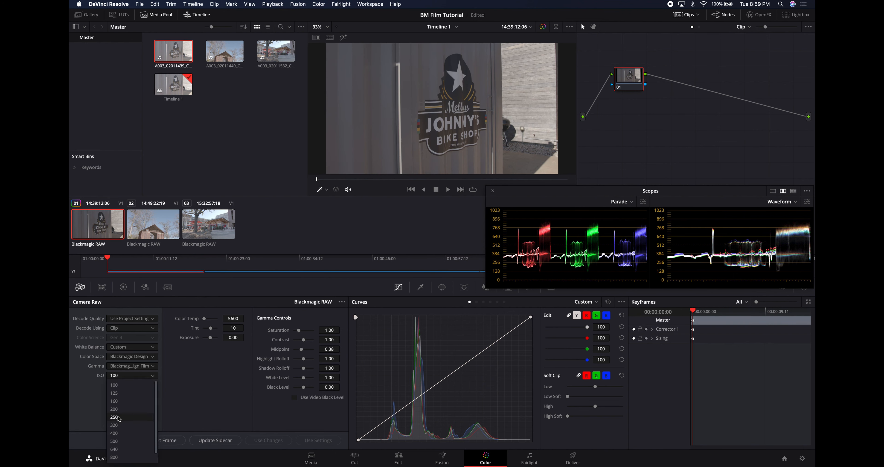
left_click(116, 433)
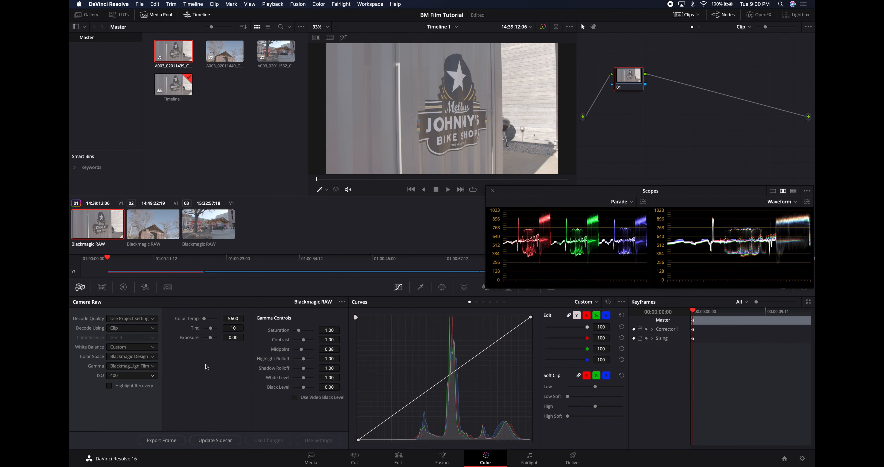
Step: Balance the first clip with the log color wheels: offset 19.60, shadow -0.30, midtone -0.21 and highlight 0.09
left_click(123, 287)
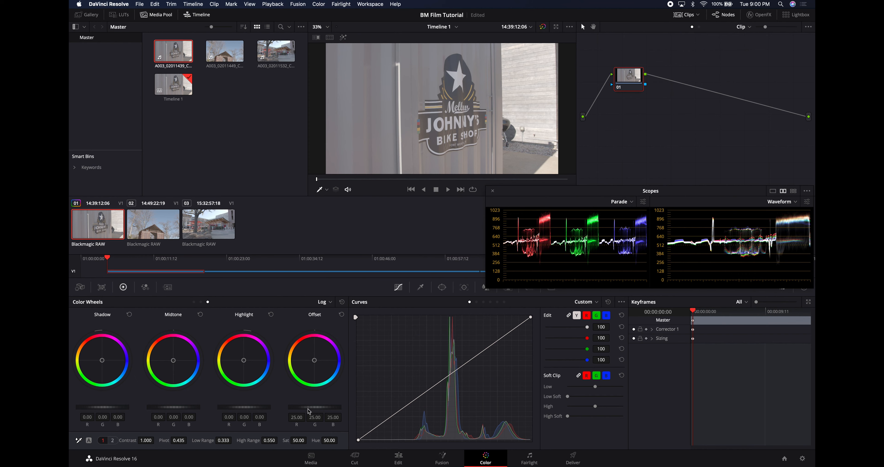
left_click_drag(309, 411, 338, 410)
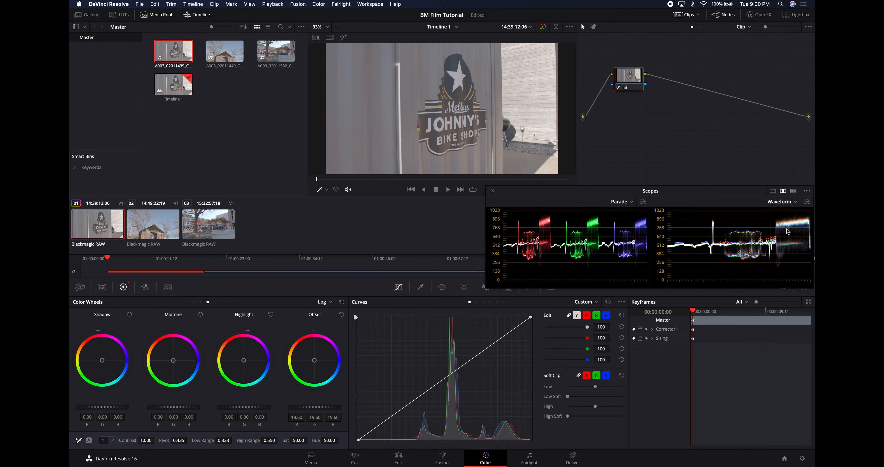
mouse_move(105, 409)
left_mouse_down()
mouse_move(80, 411)
mouse_move(93, 406)
left_mouse_up()
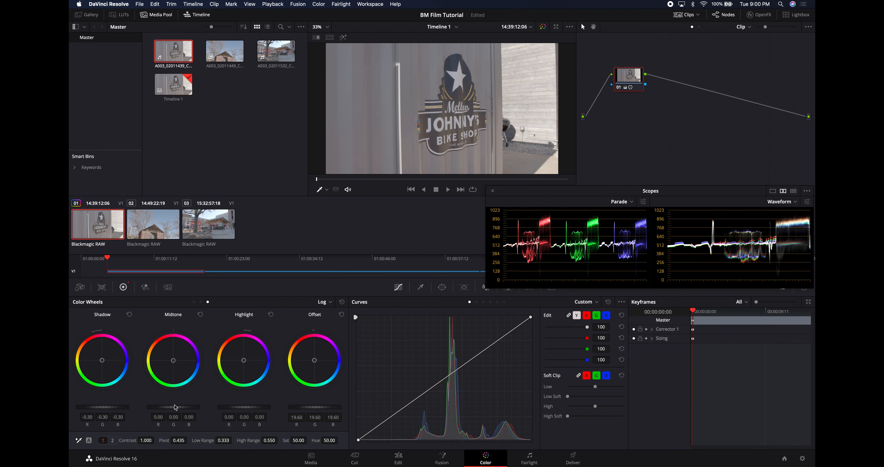
left_click_drag(186, 409, 172, 409)
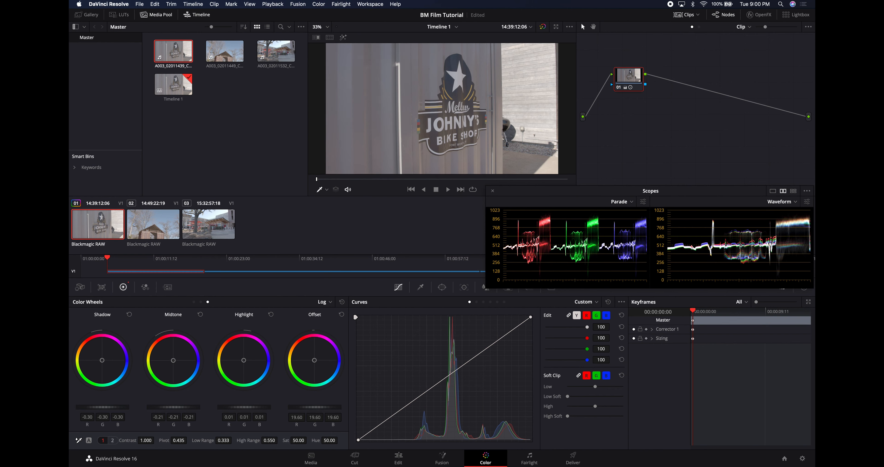
left_click_drag(240, 409, 246, 410)
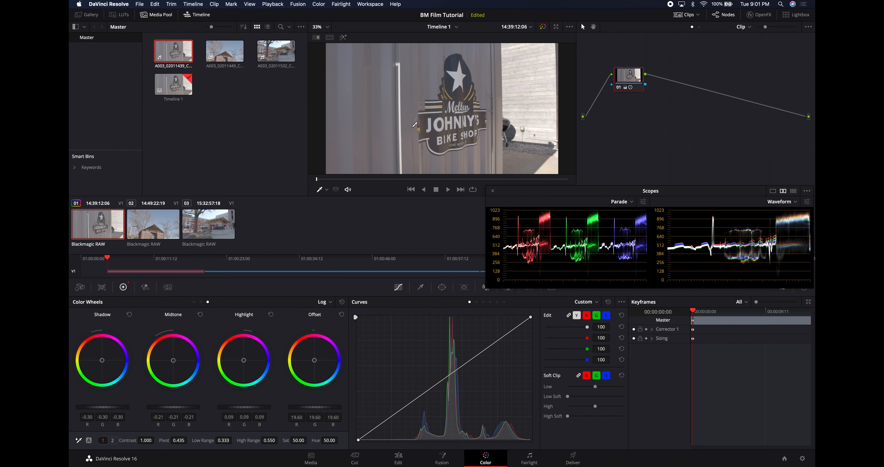
Step: Set the first clip's contrast to 1.150 and its saturation to 70
left_click(146, 440)
type("1")
type(".2")
key("Return")
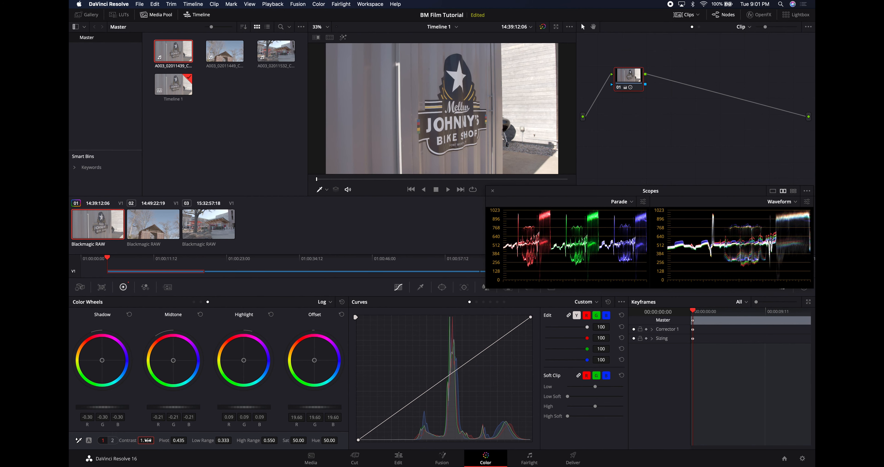
key("ctrl+d")
key("ctrl+d")
left_click(299, 441)
type("7")
key("Return")
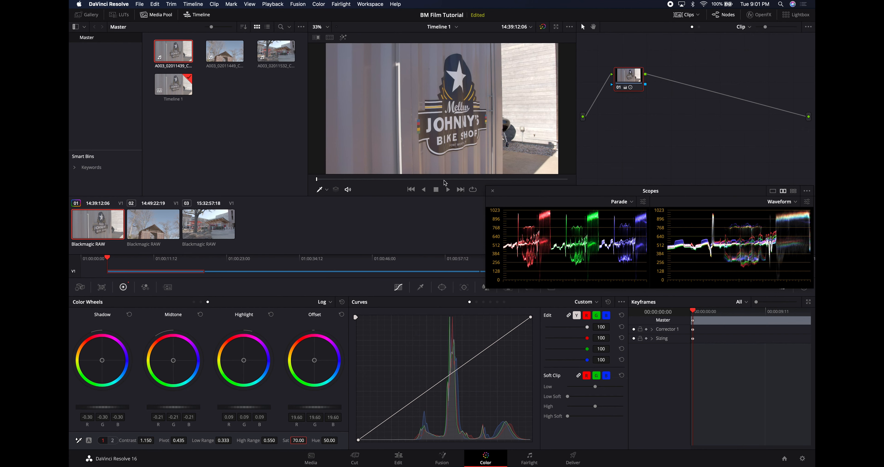
Step: Compare a later frame of the first clip with the grade bypassed and enabled
left_click_drag(445, 179, 538, 182)
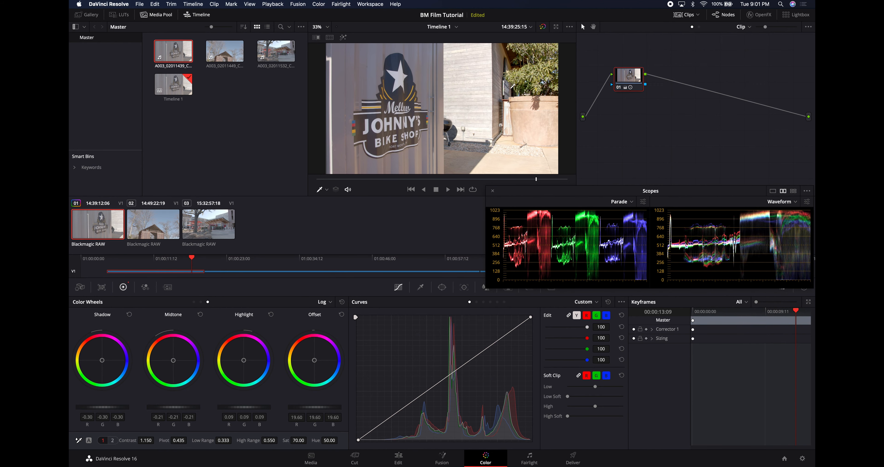
left_click(524, 95)
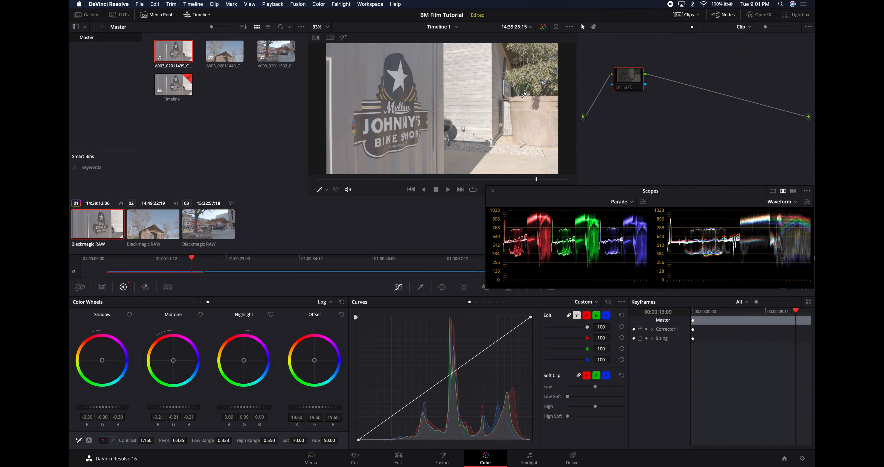
left_click(524, 95)
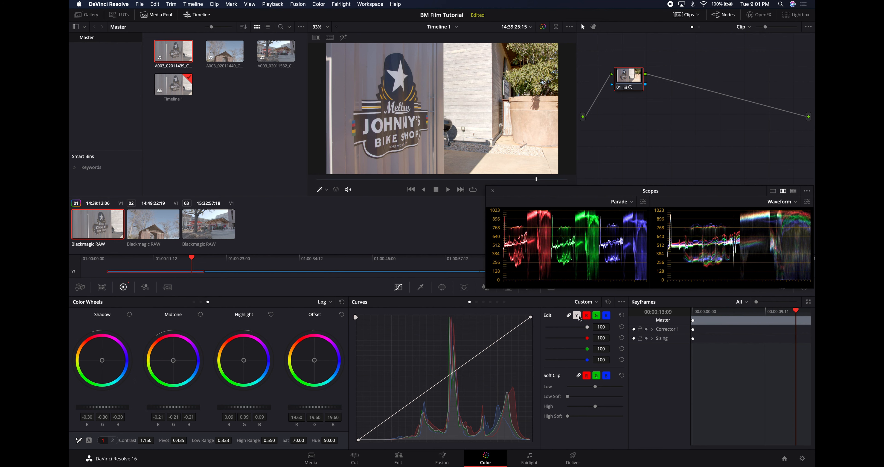
Step: Unlink the custom curve channels and pull the luma curve down slightly in the first clip's highlights
left_click(569, 315)
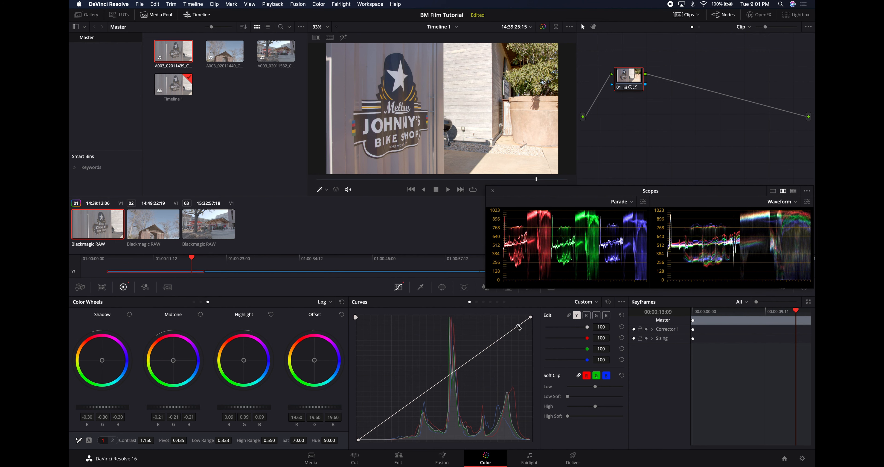
left_click_drag(520, 327, 524, 333)
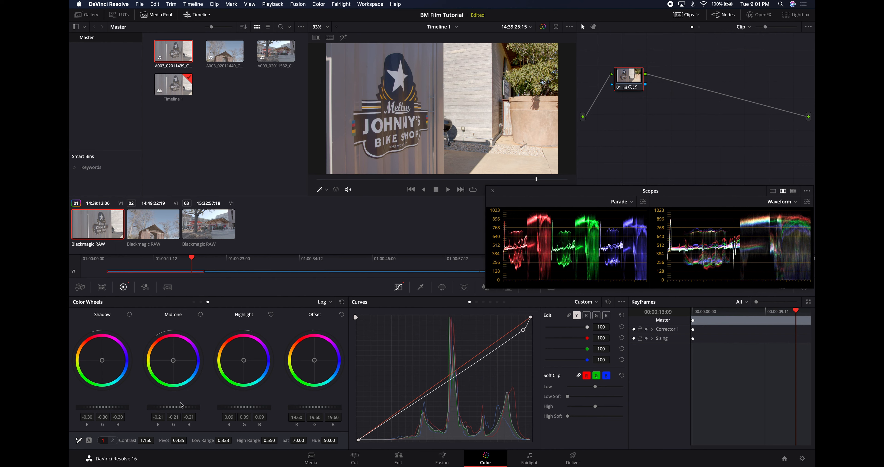
Step: Set the first clip's Camera Raw color temperature to 5200 and check an earlier frame
left_click(113, 442)
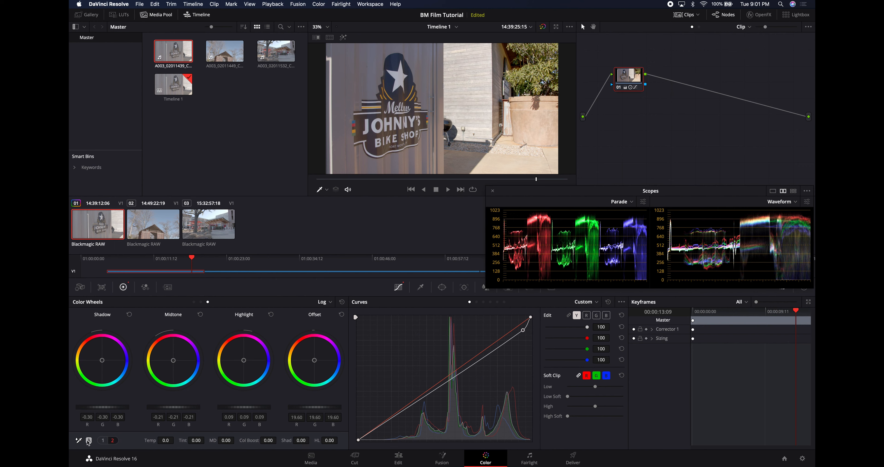
left_click(81, 288)
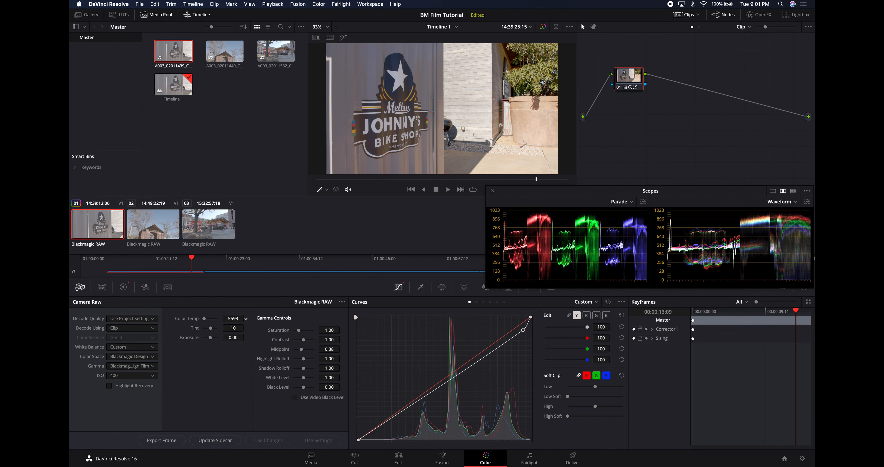
mouse_move(234, 318)
left_mouse_down()
mouse_move(240, 325)
mouse_move(225, 318)
mouse_move(233, 318)
left_mouse_up()
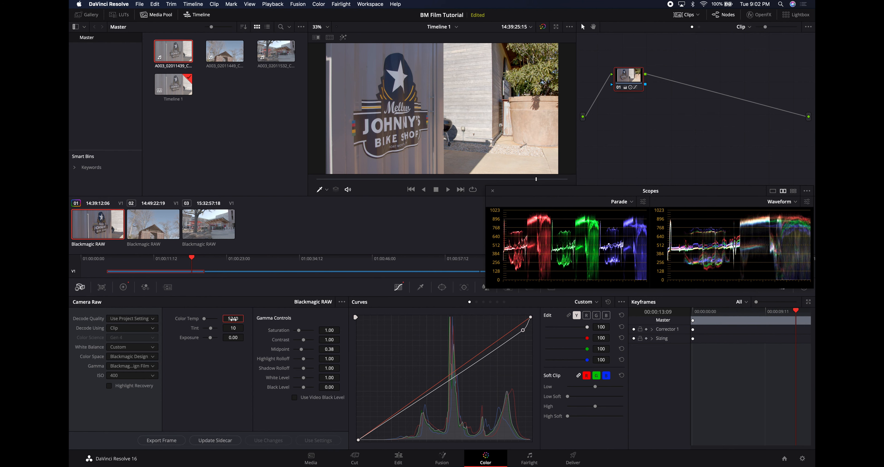
double_click(234, 319)
type("5200")
key("Return")
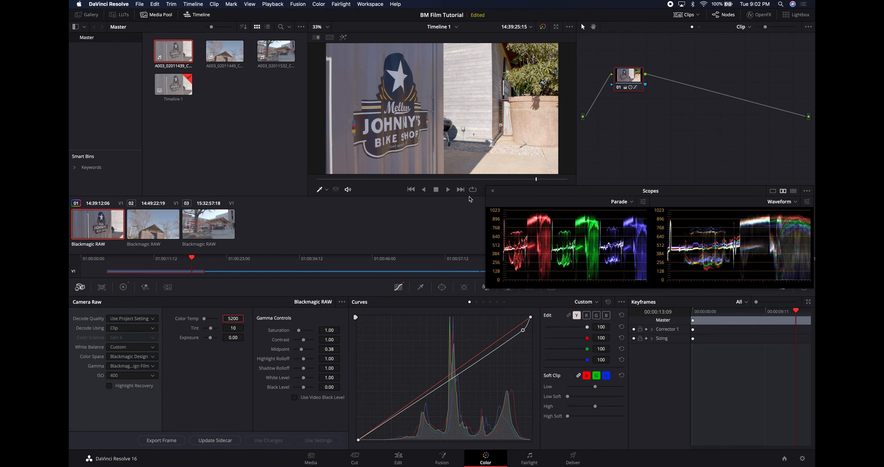
mouse_move(455, 180)
left_mouse_down()
mouse_move(444, 179)
mouse_move(493, 186)
left_mouse_up()
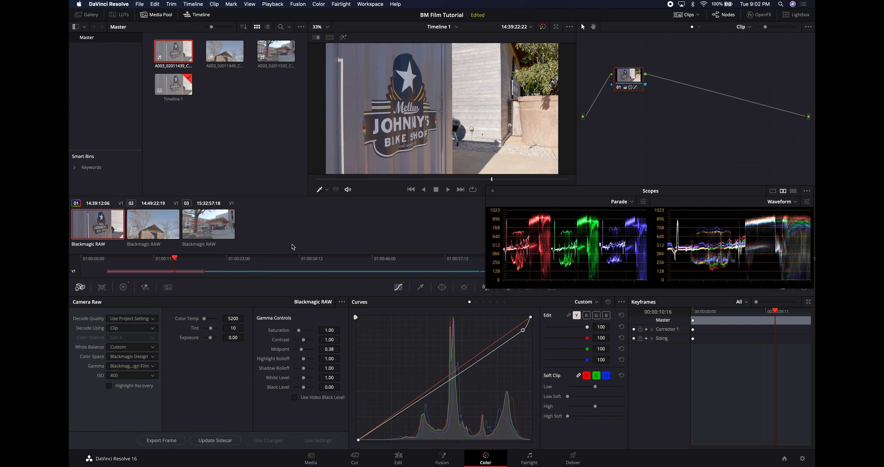
Step: Decode the second clip's RAW settings using Clip and set its color temperature to 5200
left_click(170, 231)
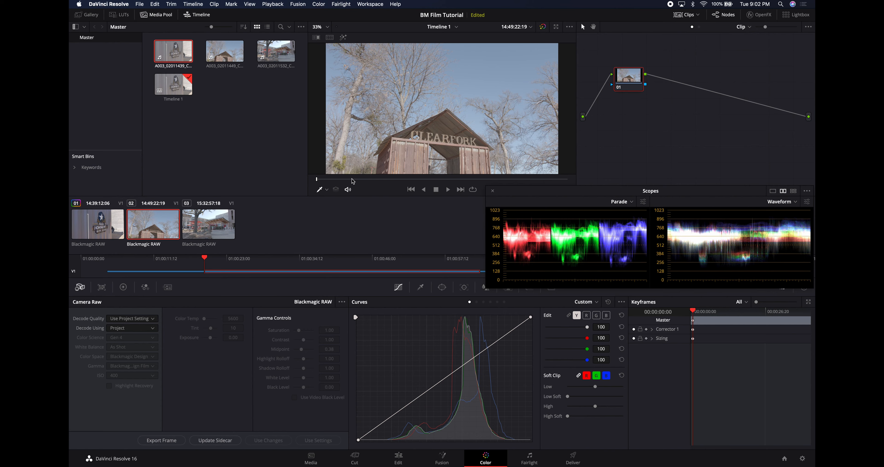
left_click_drag(353, 180, 535, 181)
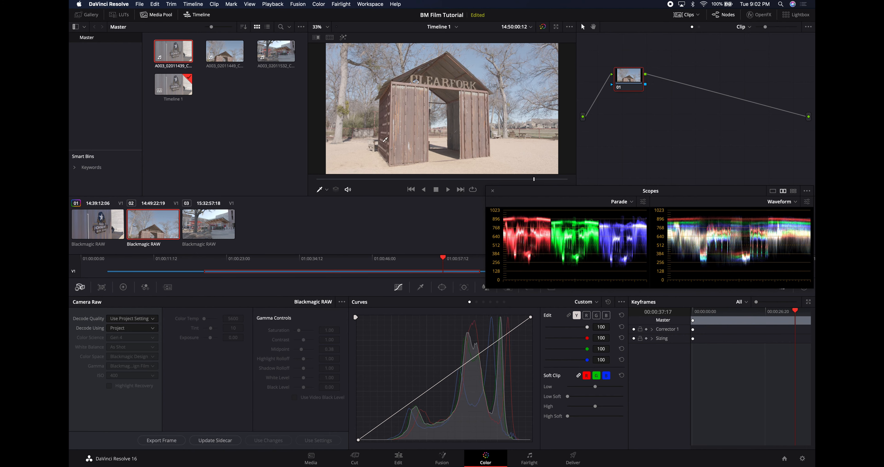
left_click(134, 327)
left_click(124, 357)
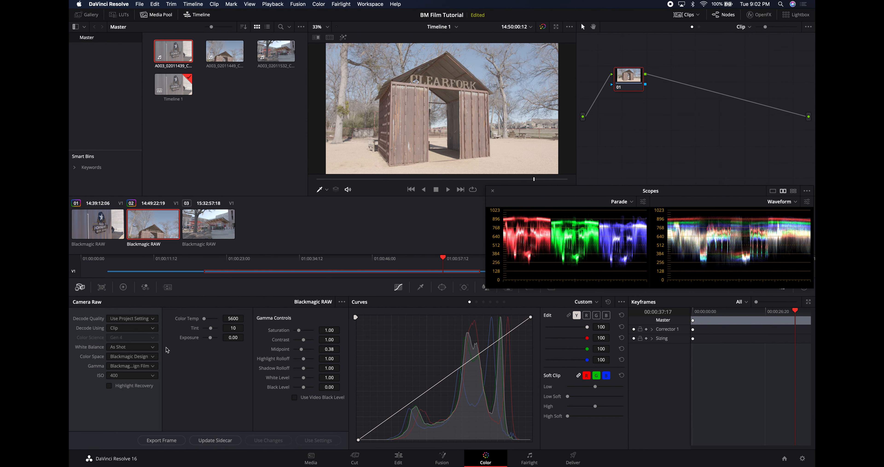
double_click(234, 319)
type("5200")
key("Return")
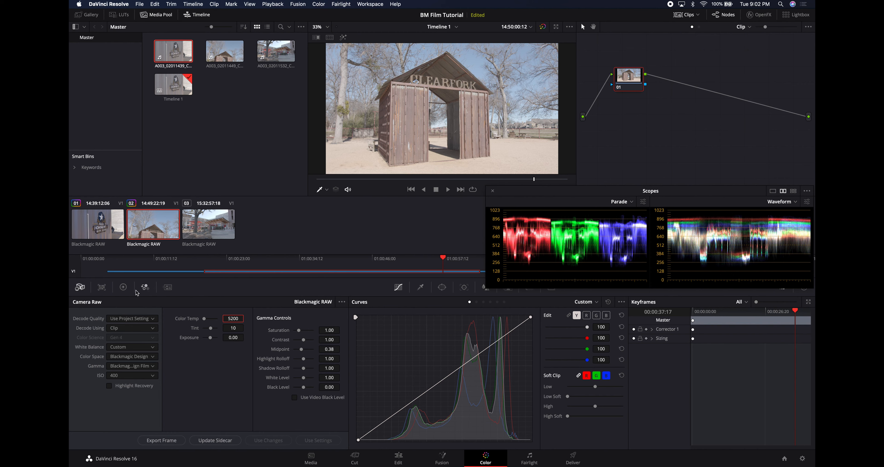
Step: Balance the second clip with the log color wheels: offset 17.75, shadow -0.31, highlight 0.07 and midtone -0.51
left_click(123, 287)
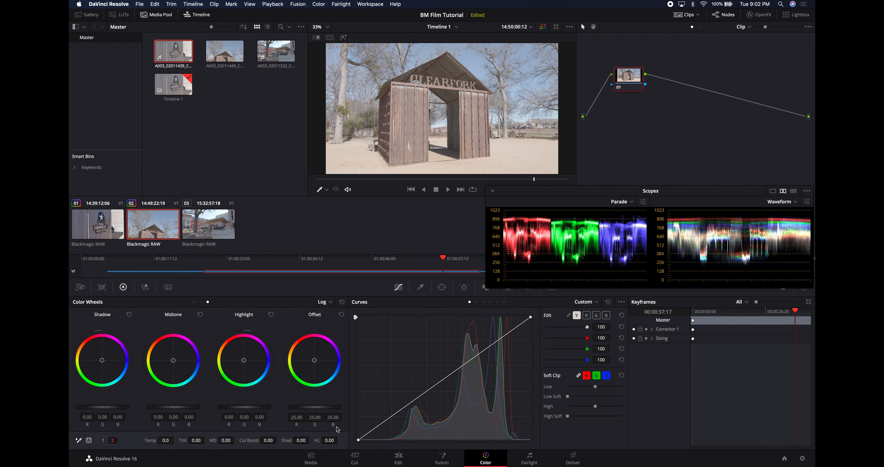
mouse_move(325, 409)
left_mouse_down()
mouse_move(291, 411)
mouse_move(325, 410)
mouse_move(305, 409)
mouse_move(313, 411)
left_mouse_up()
left_click_drag(123, 408, 85, 410)
left_click_drag(239, 404, 244, 404)
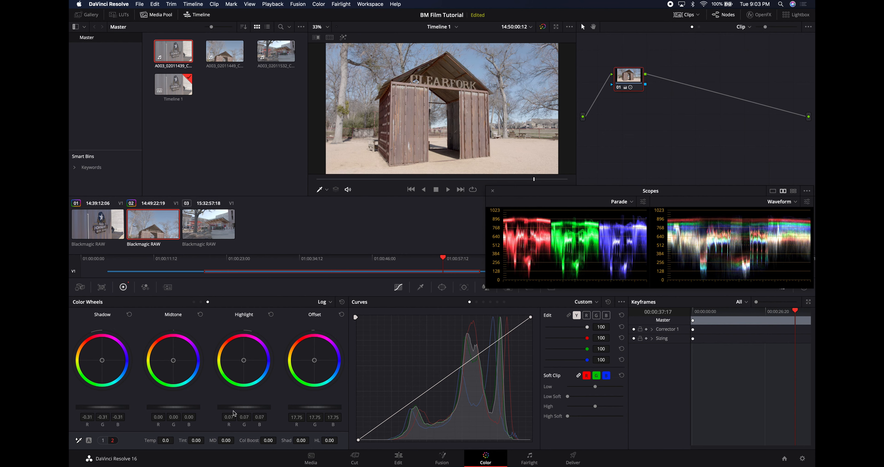
left_click_drag(185, 407, 166, 407)
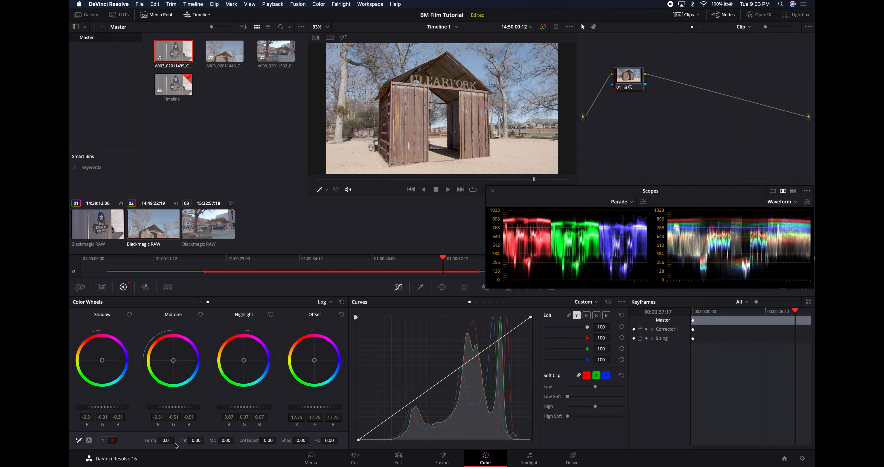
Step: Set the second clip's contrast to 1.150 and its saturation to 65
left_click(103, 440)
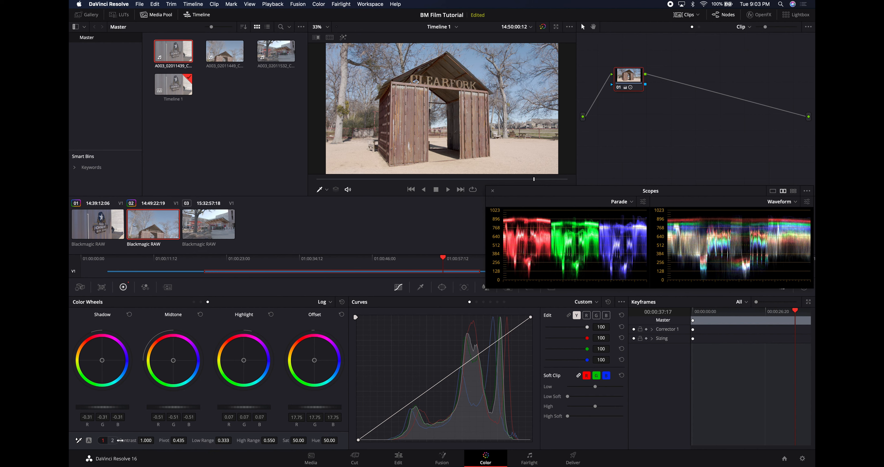
left_click(147, 440)
type("1.15")
key("Return")
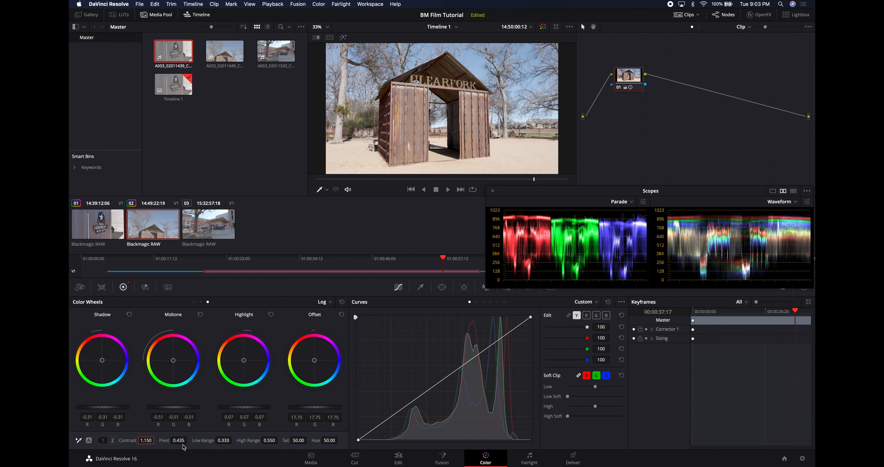
left_click(298, 441)
type("60")
key("Return")
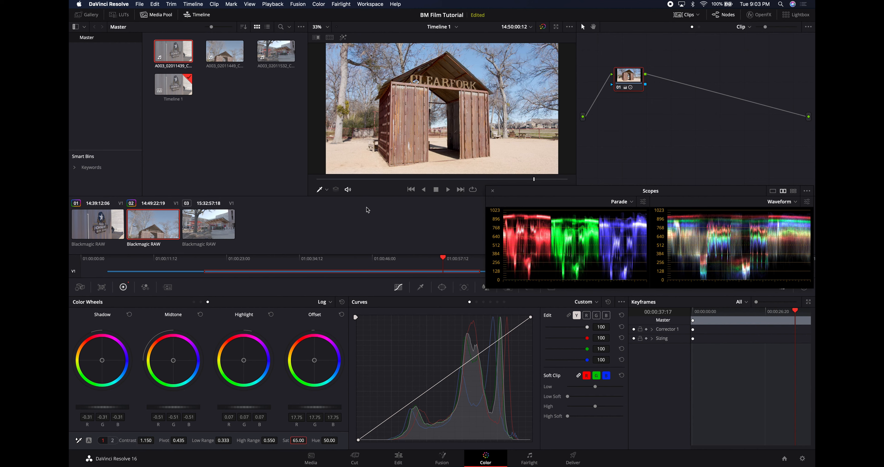
Step: Pull the luma curve down slightly in the second clip's highlights
left_click_drag(353, 180, 522, 180)
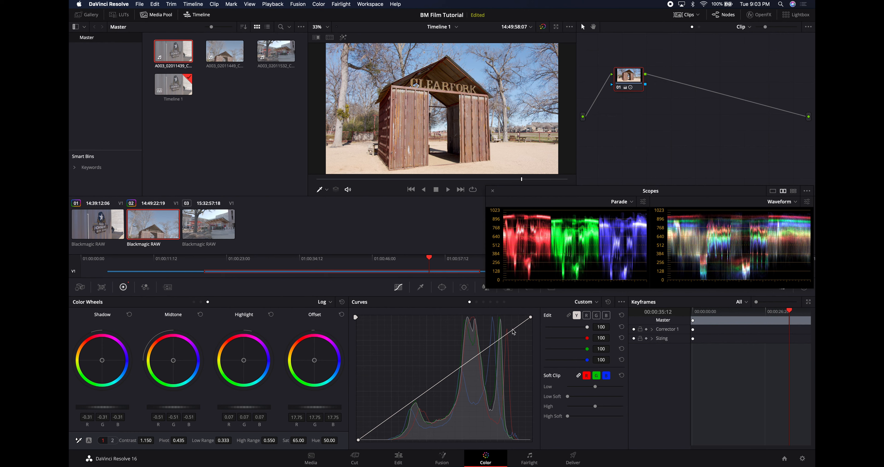
left_click_drag(514, 332, 516, 339)
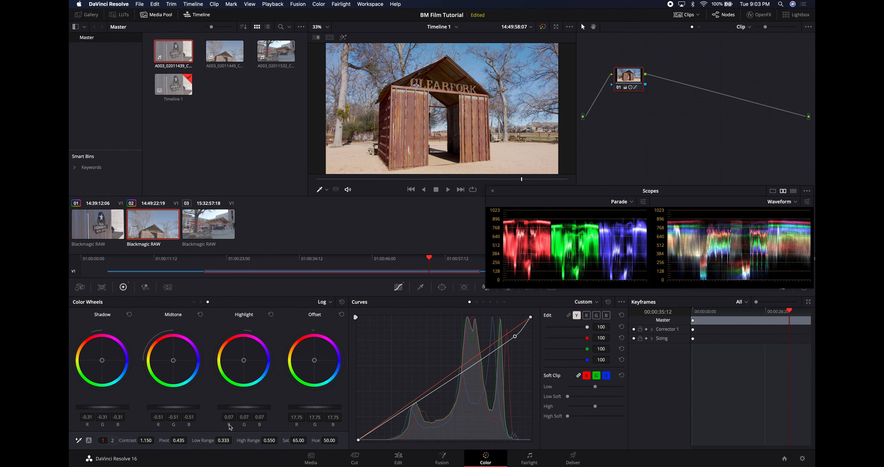
Step: Cool the second clip by setting the color wheels' temperature to -90.0 and check an earlier frame
left_click(112, 440)
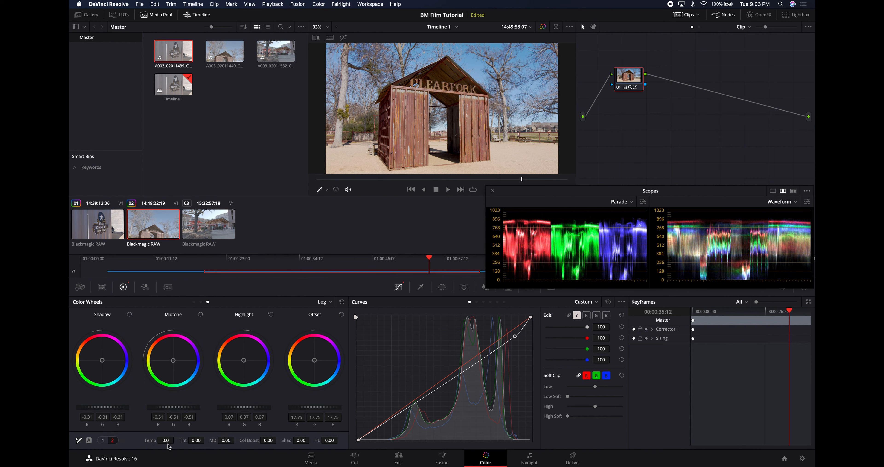
left_click_drag(166, 441, 166, 440)
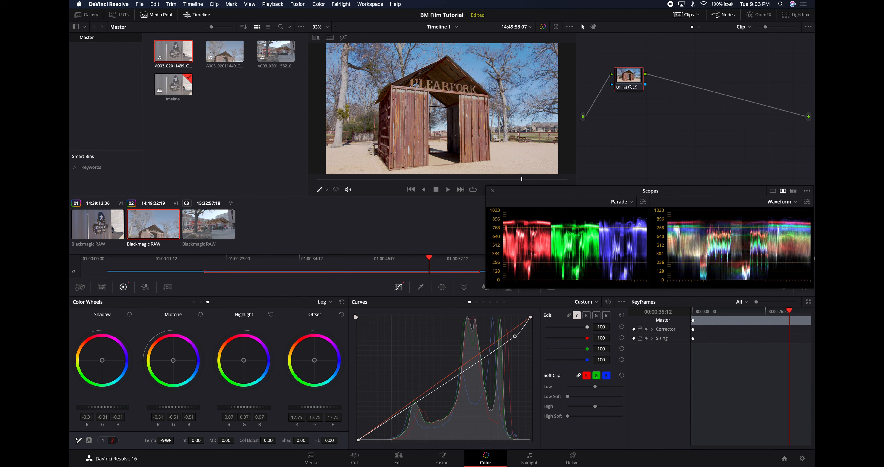
left_click(354, 179)
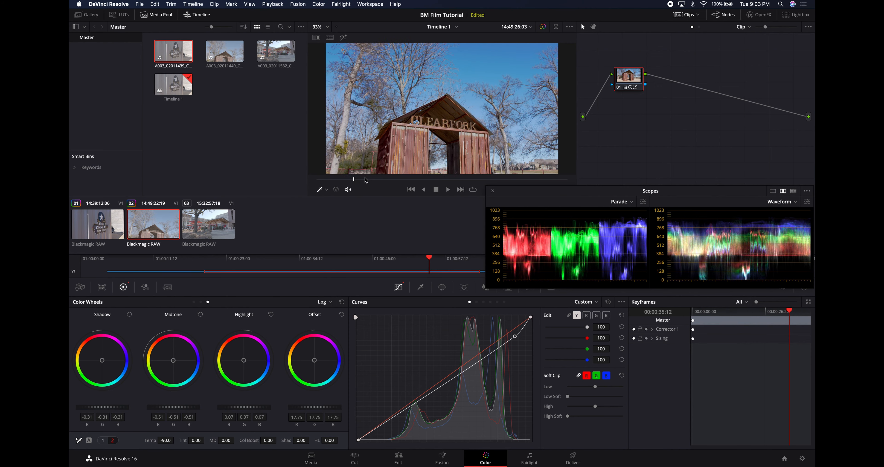
Step: Compare the second clip's graded and ungraded image repeatedly on a frame near the end of the clip
left_click_drag(366, 178, 546, 179)
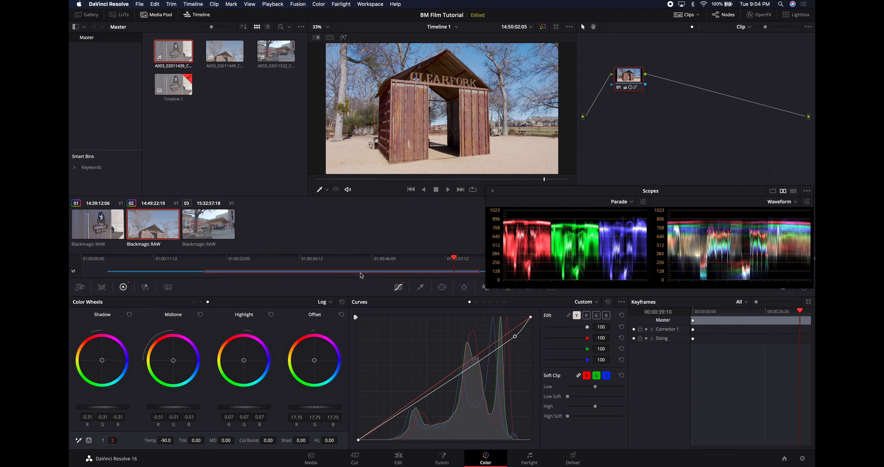
key("shift+d")
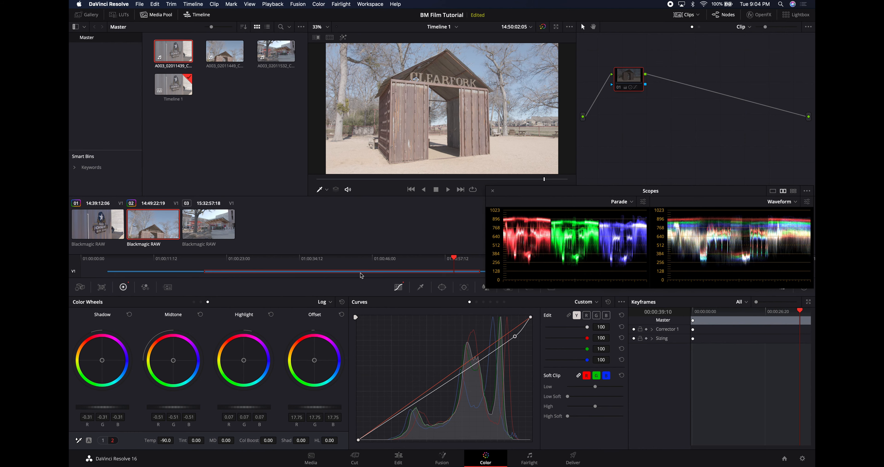
key("shift+d")
key("shift+d")
key("shift+d")
key("shift+d")
key("shift+d")
key("shift+d")
key("shift+d")
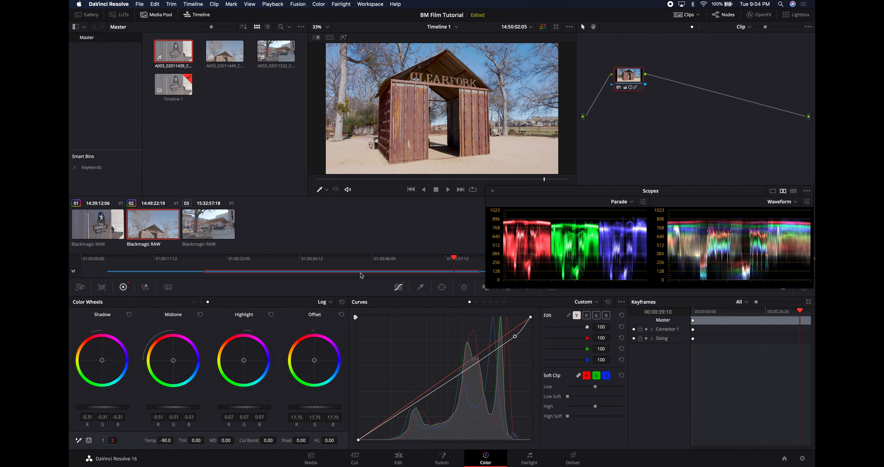
Step: Select the third clip at a frame past its middle and set its Camera Raw decoding to use Clip settings
left_click(208, 222)
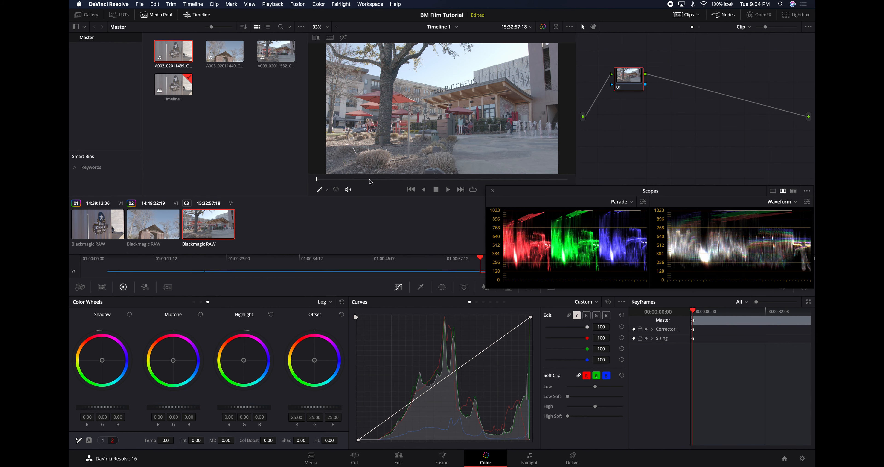
left_click_drag(372, 179, 489, 179)
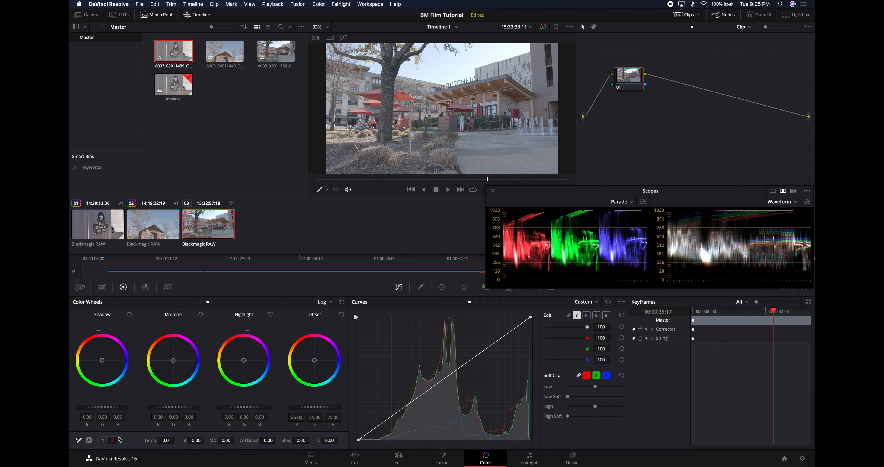
left_click(103, 440)
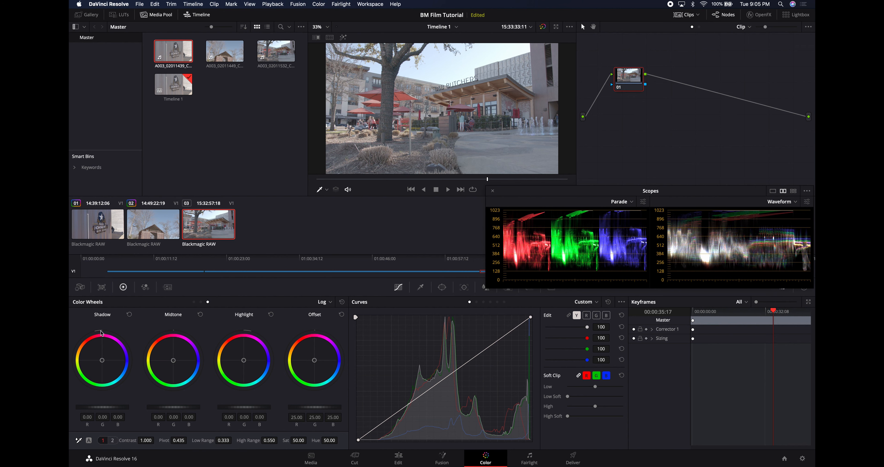
left_click(85, 291)
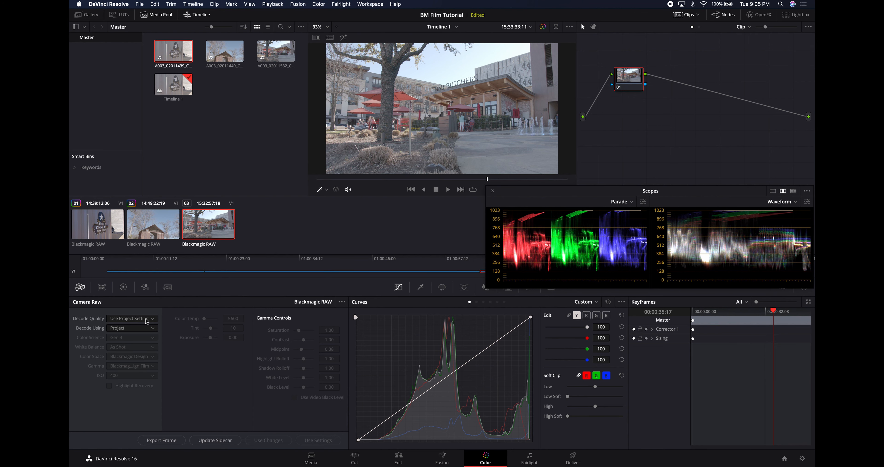
left_click(138, 327)
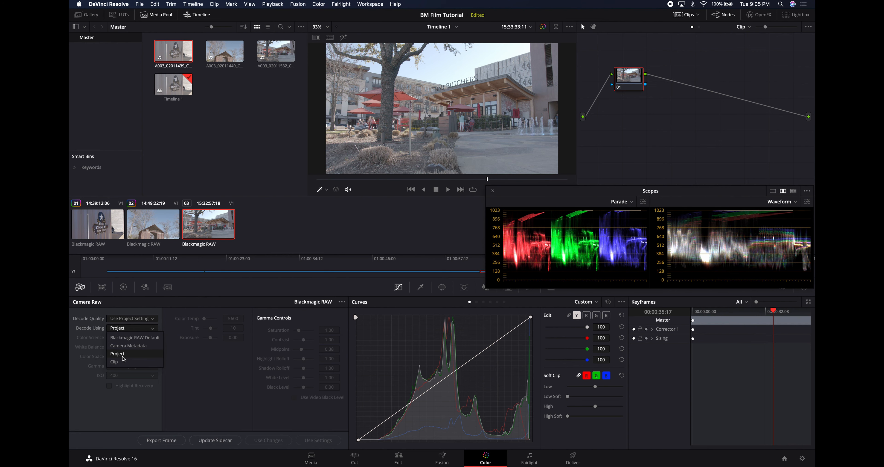
left_click(119, 361)
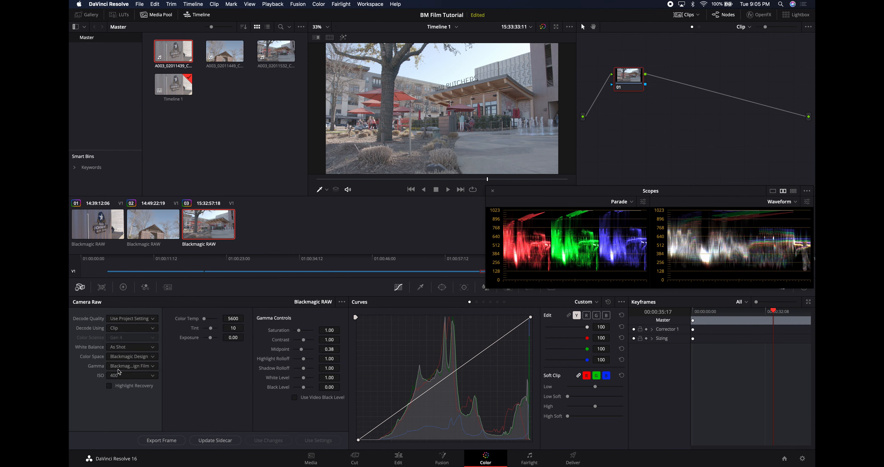
Step: Try ISO 200 in the third clip's Camera Raw settings and return it to ISO 400
left_click(117, 376)
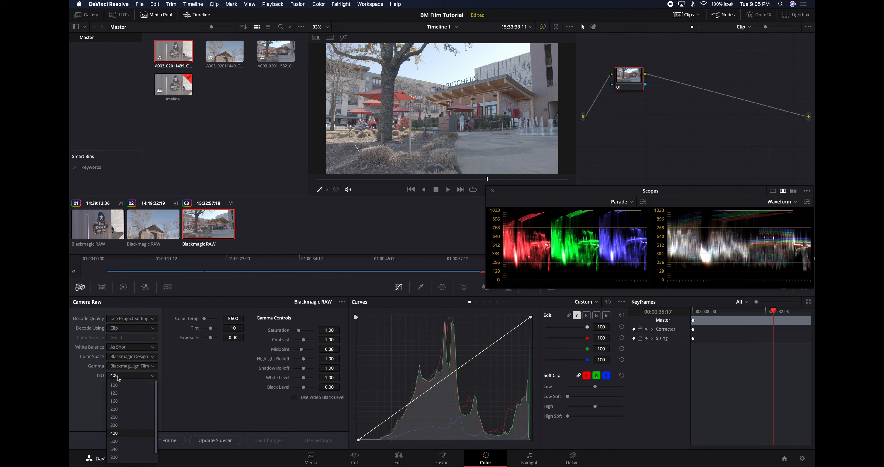
left_click(119, 410)
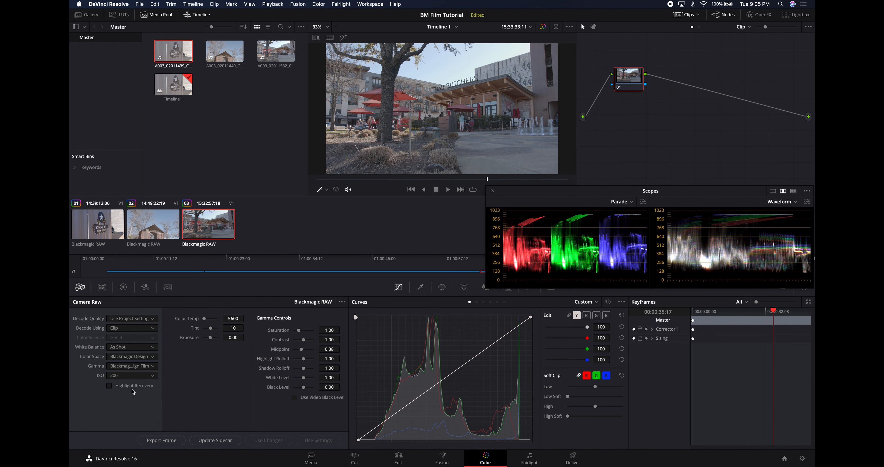
left_click(133, 375)
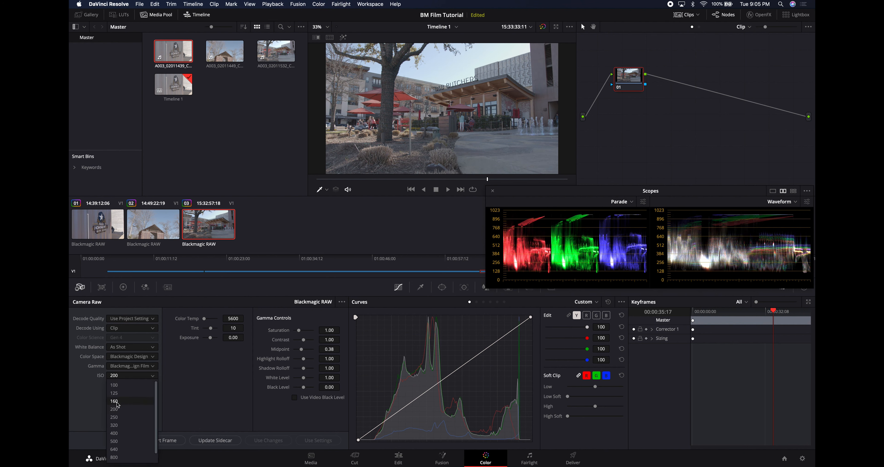
left_click(117, 432)
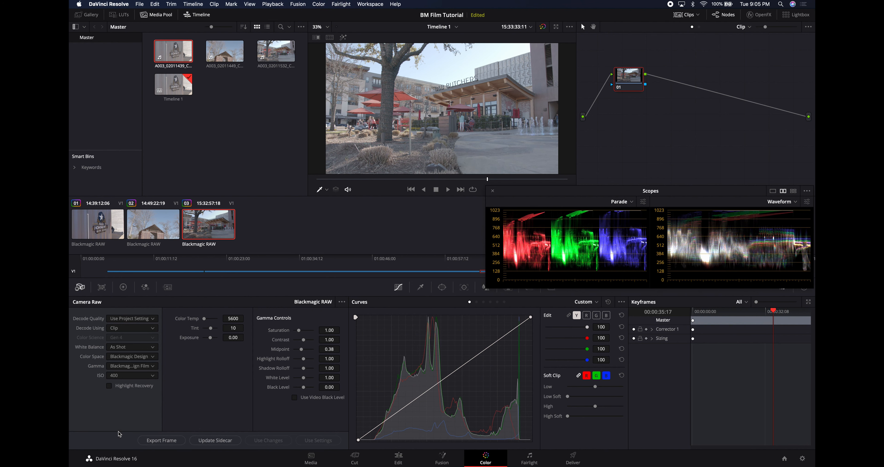
Step: Enable Highlight Recovery for the third clip and set its Camera Raw color temperature to 5400
left_click(109, 385)
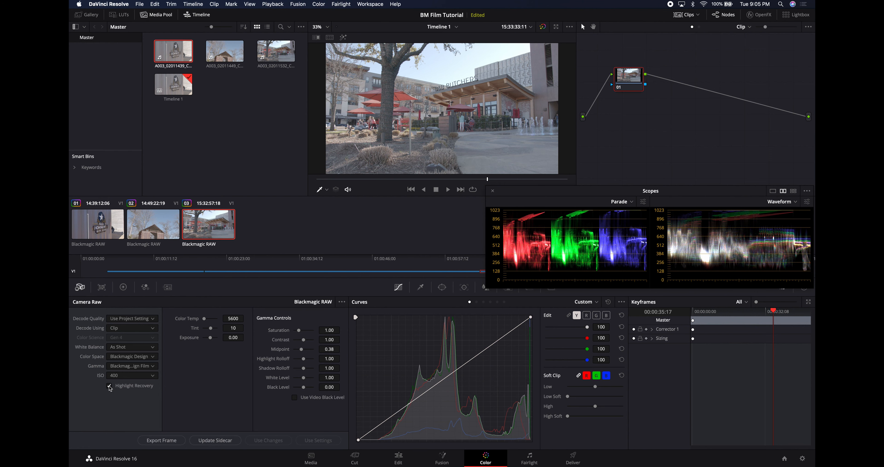
left_click(230, 319)
type("52")
key("BackSpace")
type("400")
key("Return")
Step: Balance the third clip with the log color wheels: offset 19.05, midtone 0.17 and shadow -0.13
left_click(123, 286)
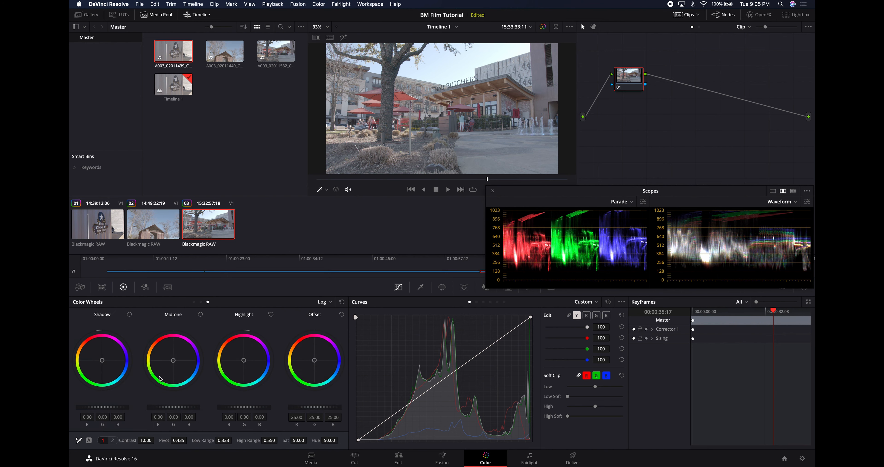
left_click_drag(324, 410, 303, 410)
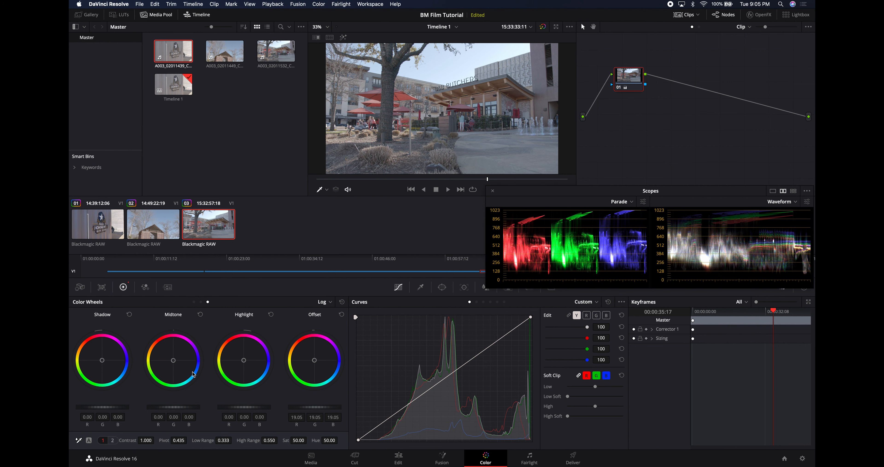
left_click_drag(169, 413, 181, 413)
left_click_drag(123, 410, 113, 410)
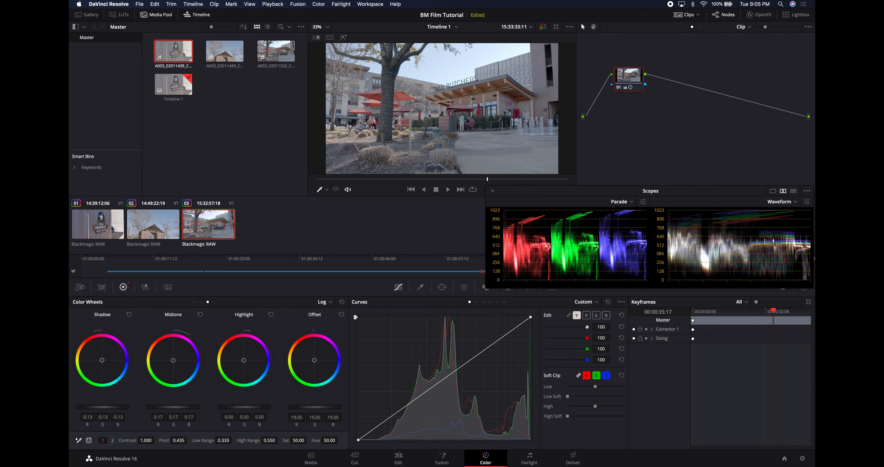
Step: Set the third clip's contrast to 1.150 and saturation to 70, and check the grade against the ungraded image
left_click(146, 439)
type("1.15")
key("Return")
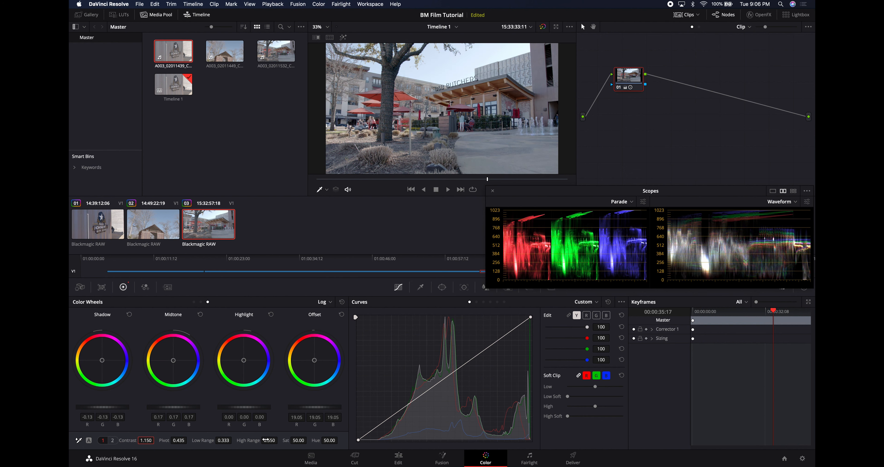
left_click(297, 440)
type("70")
key("Return")
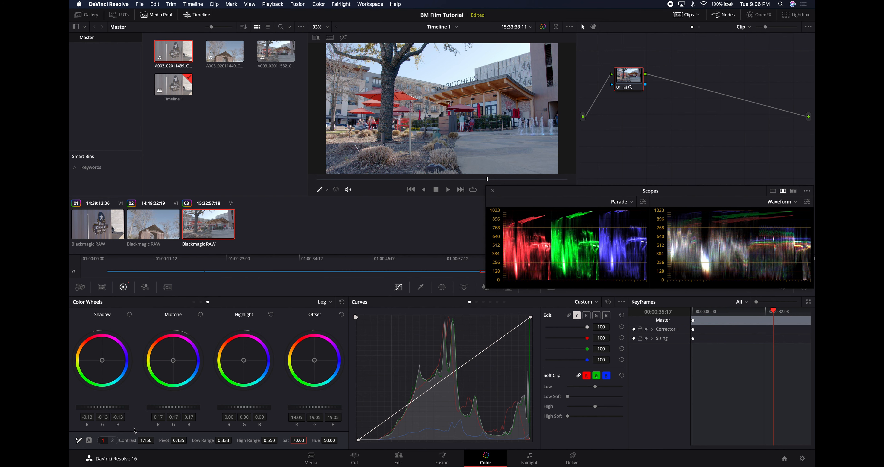
key("super+d")
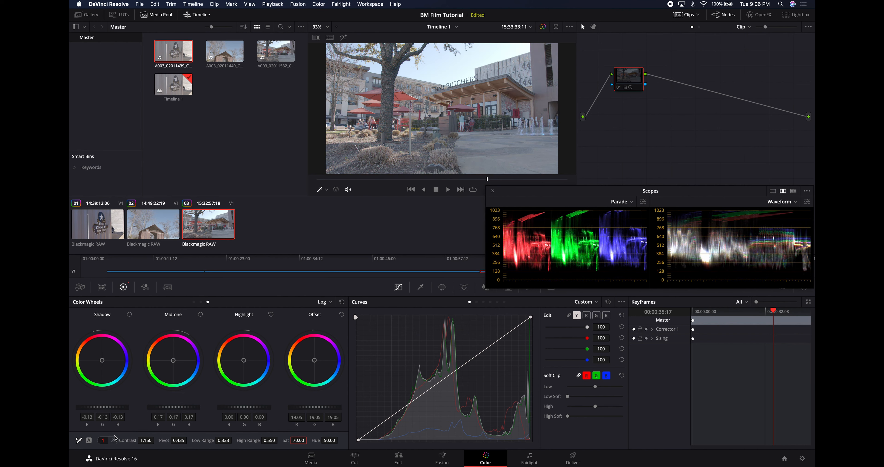
key("super+d")
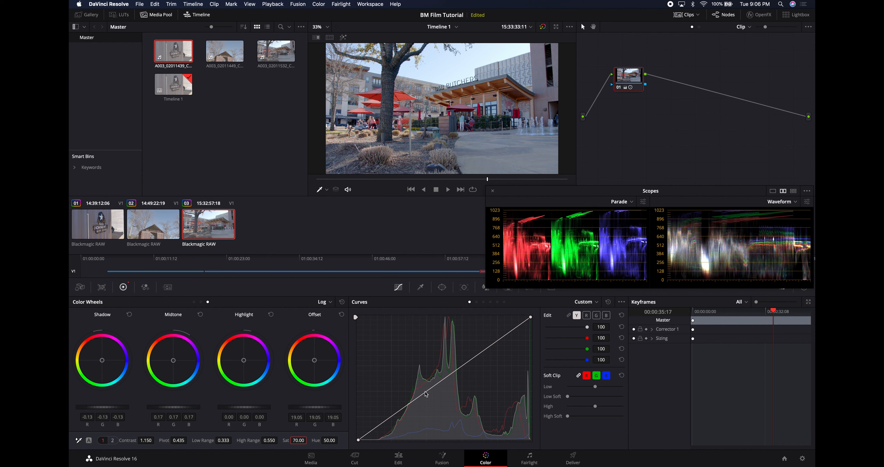
Step: Shape the third clip's luma curve by slightly raising the midtones and lowering the shadows and highlights
left_click_drag(426, 394, 424, 388)
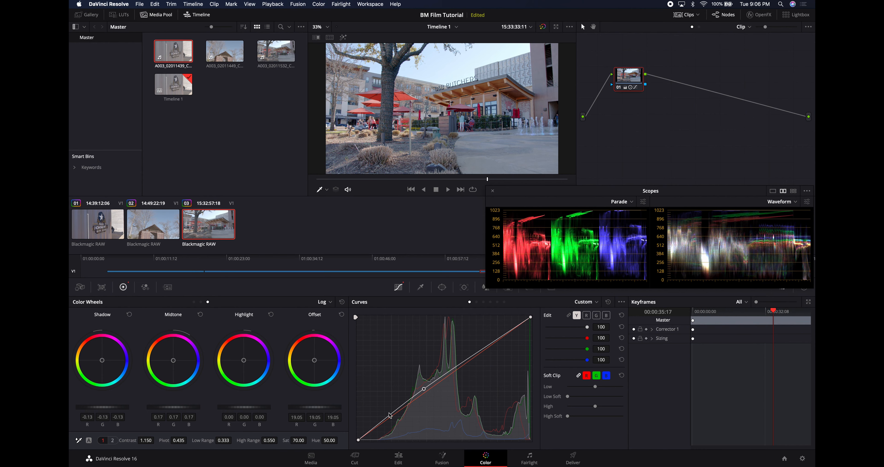
left_click_drag(390, 415, 387, 421)
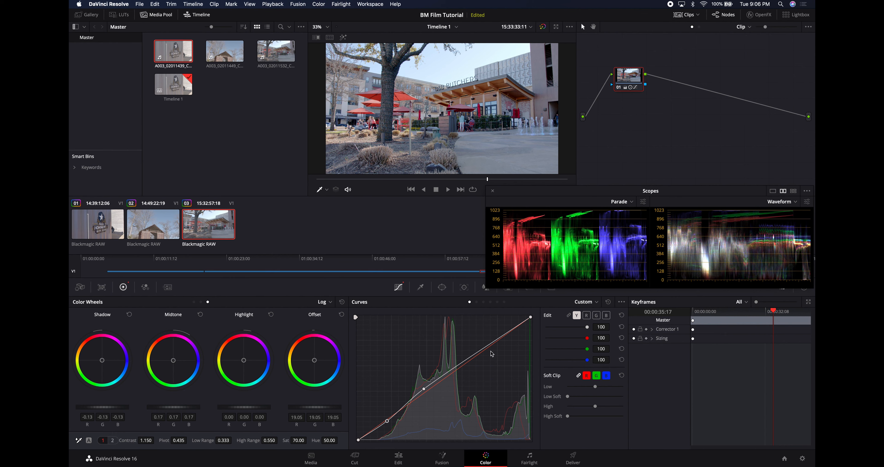
left_click_drag(513, 326, 518, 335)
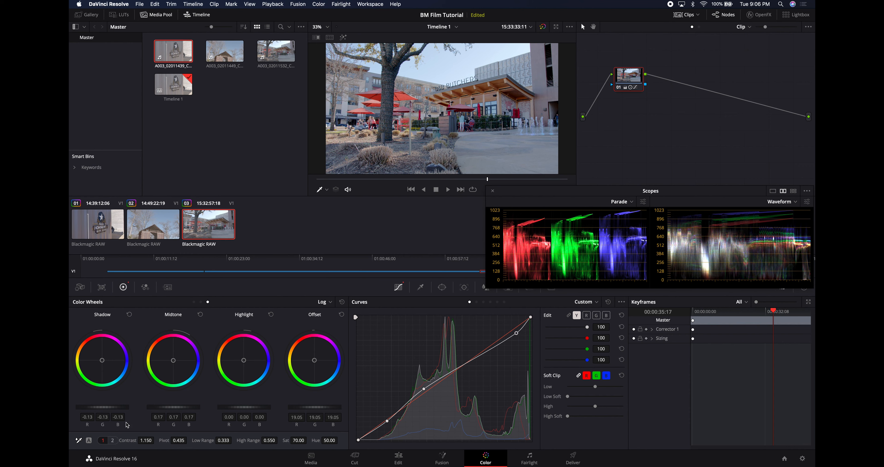
Step: Warm the third clip by setting the color wheels' temperature to 140.0 and check the grade on other frames
left_click(116, 441)
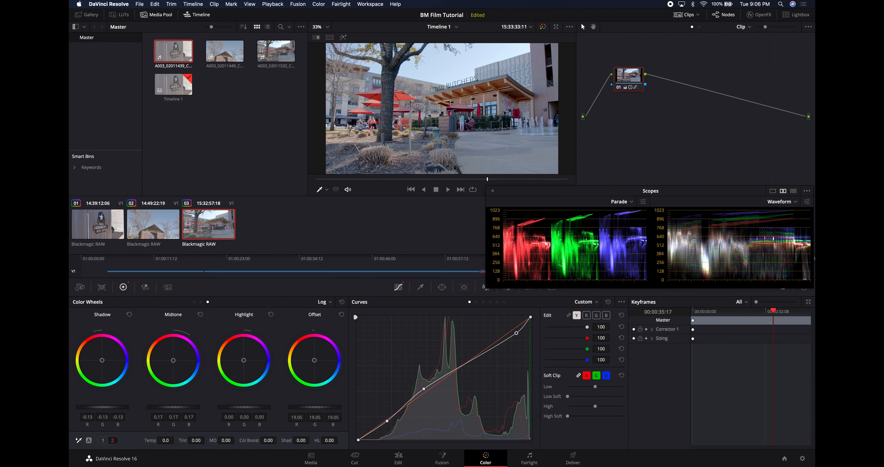
left_click_drag(176, 440, 183, 440)
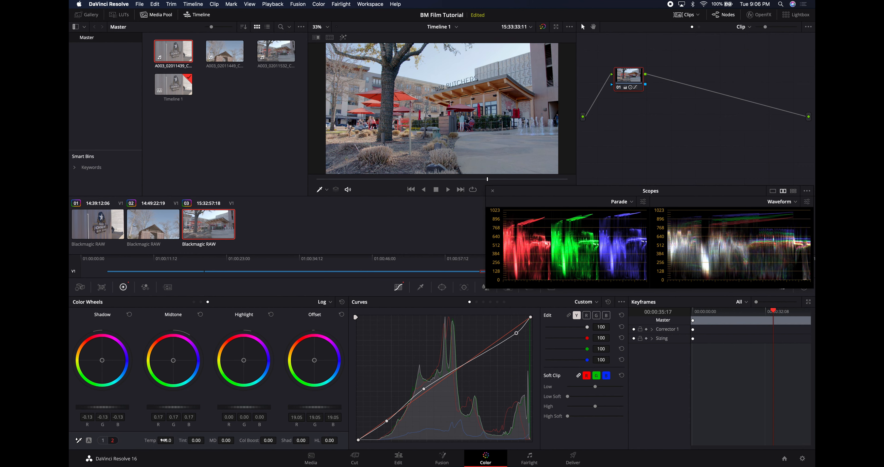
left_click(458, 178)
left_click_drag(458, 180, 417, 180)
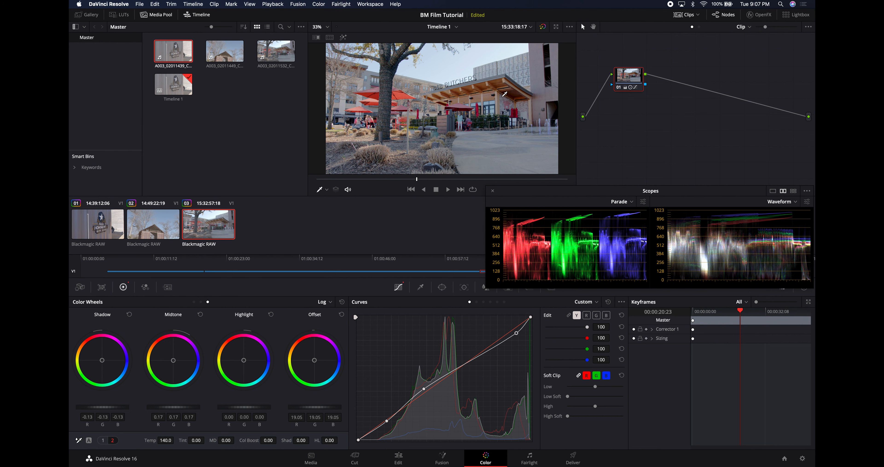
left_click_drag(417, 178, 476, 180)
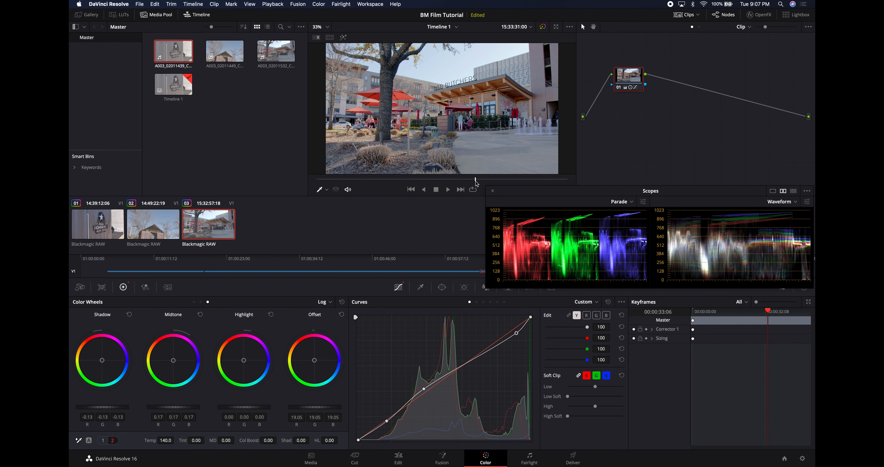